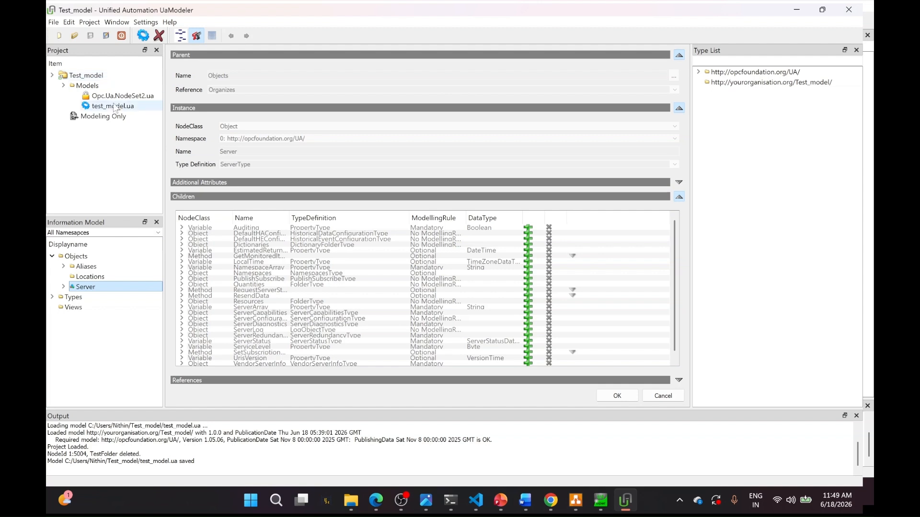
{"action": "left_click", "coordinate": [741, 76]}
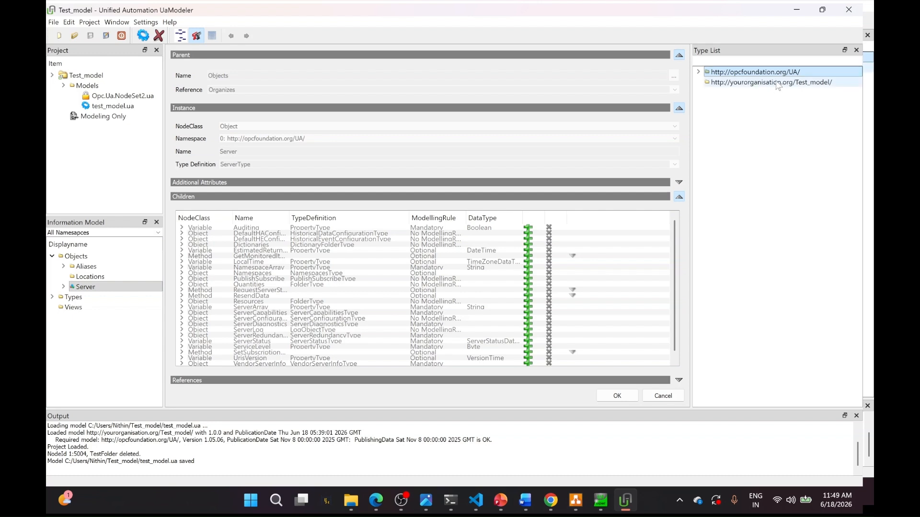
{"action": "left_click", "coordinate": [749, 85]}
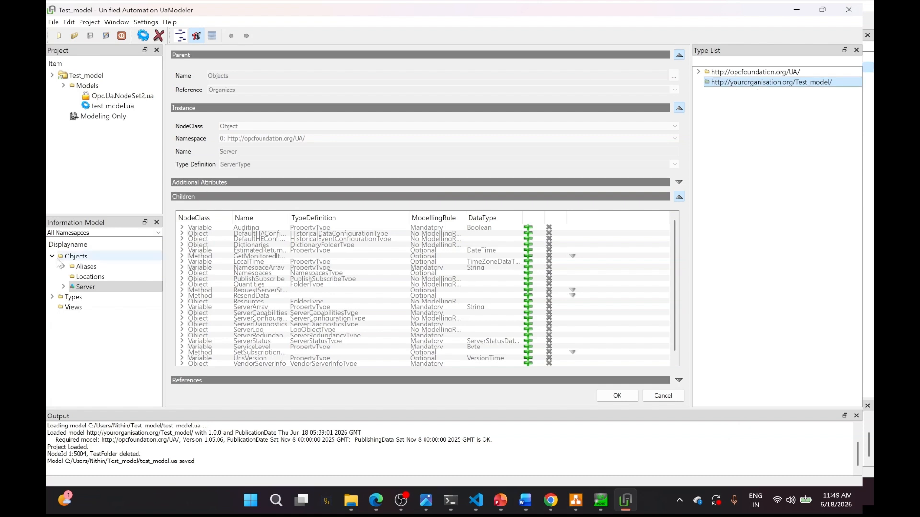
- Add an object instance named testFolder with type definition FolderType under the Objects folder
{"action": "left_click", "coordinate": [115, 257]}
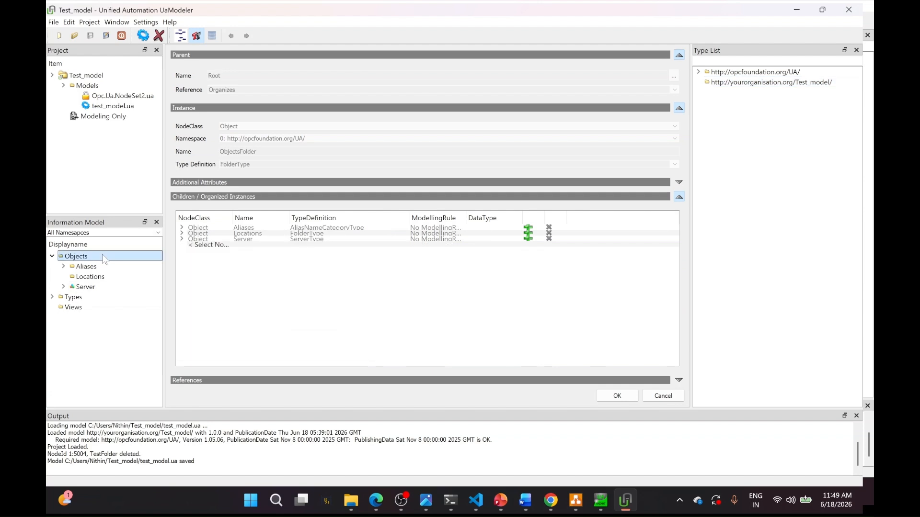
{"action": "right_click", "coordinate": [103, 260]}
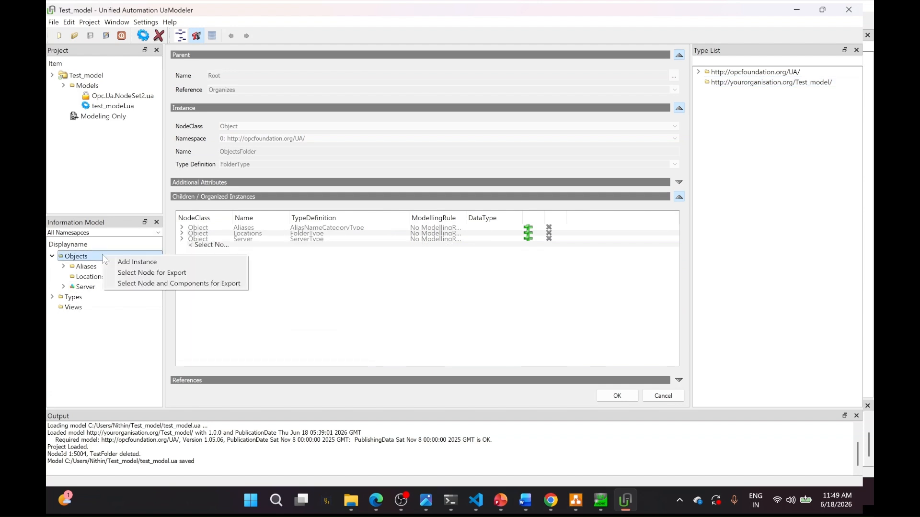
{"action": "left_click", "coordinate": [129, 262]}
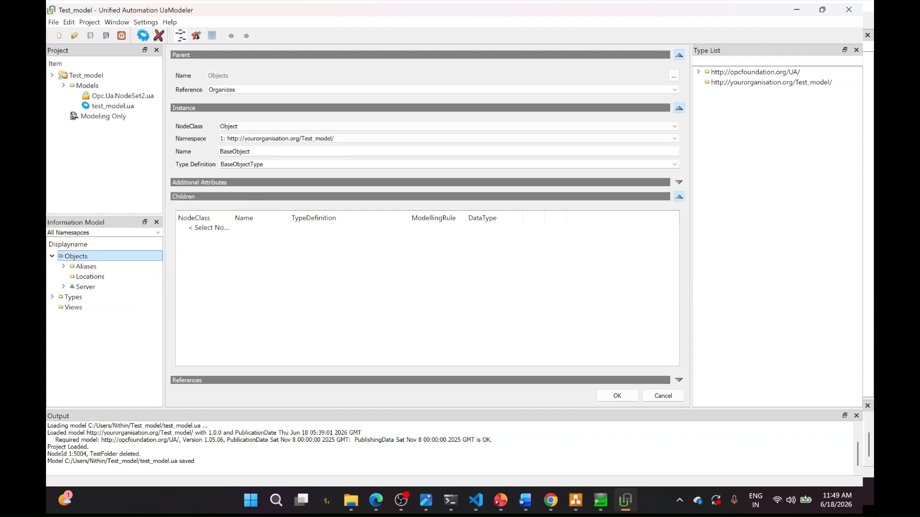
{"action": "left_click", "coordinate": [251, 151]}
{"action": "key", "text": "BackSpace"}
{"action": "key", "text": "BackSpace"}
{"action": "key", "text": "BackSpace"}
{"action": "key", "text": "BackSpace"}
{"action": "key", "text": "BackSpace"}
{"action": "key", "text": "BackSpace"}
{"action": "key", "text": "BackSpace"}
{"action": "key", "text": "BackSpace"}
{"action": "key", "text": "BackSpace"}
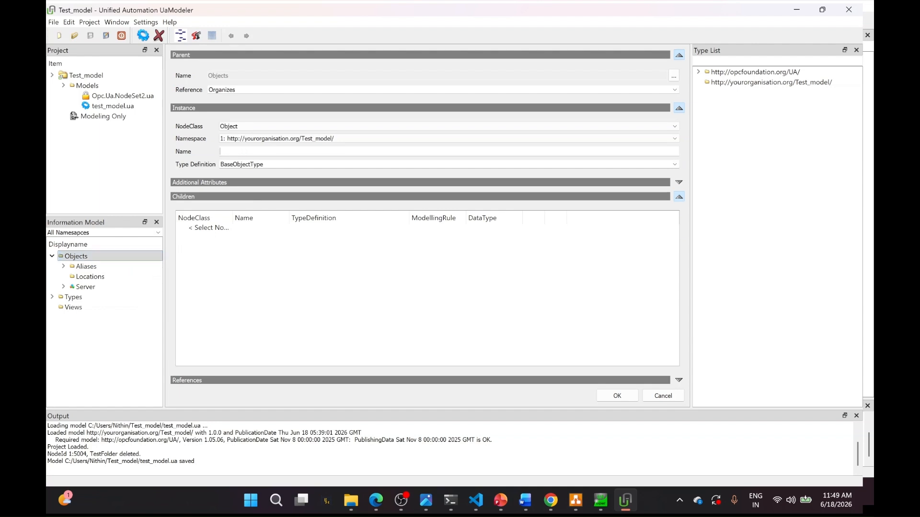
{"action": "type", "text": "testFolder"}
{"action": "left_click", "coordinate": [674, 165]}
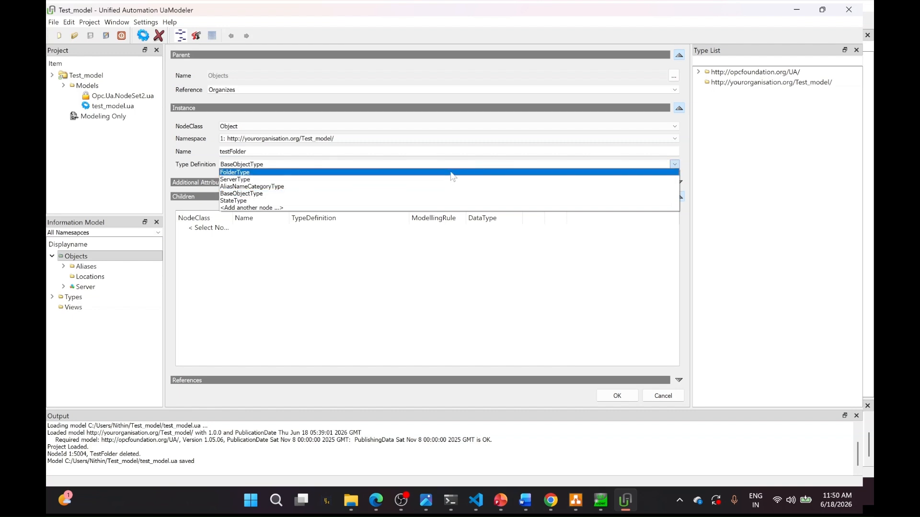
{"action": "left_click", "coordinate": [452, 173]}
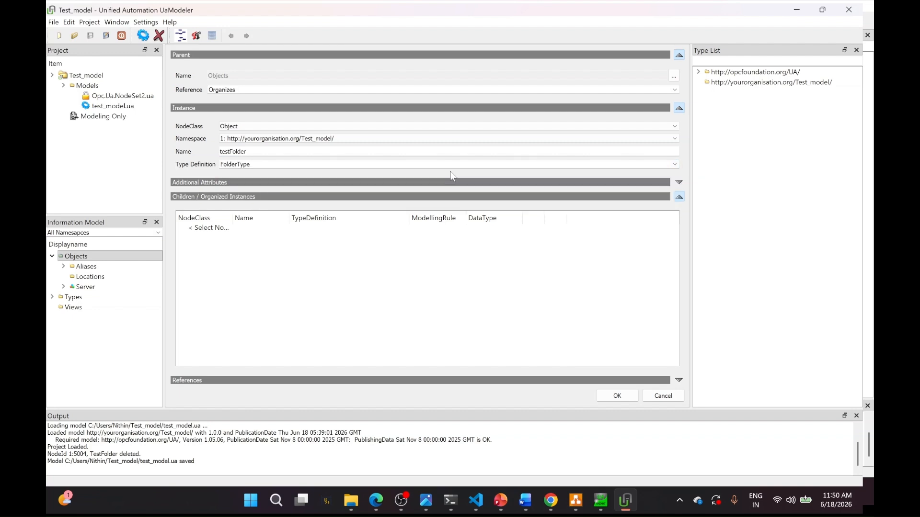
{"action": "left_click", "coordinate": [617, 396]}
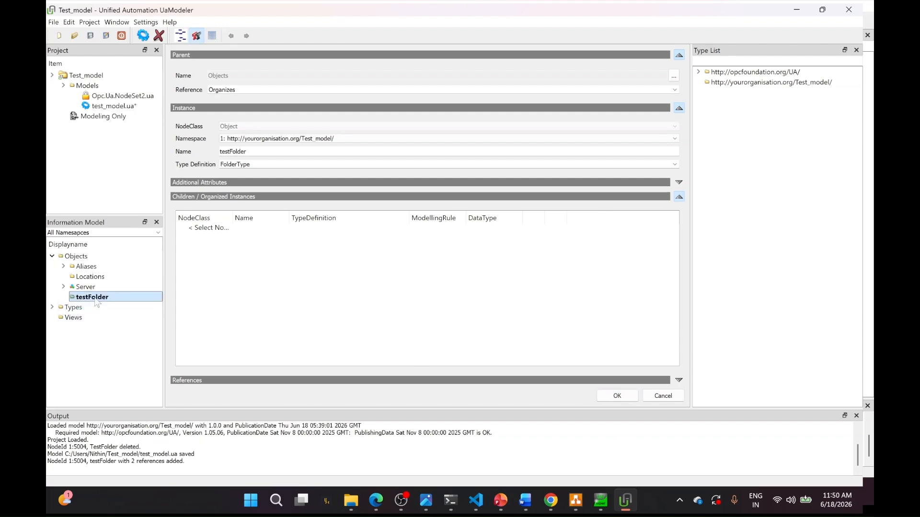
- Add an object instance named testObject of BaseObjectType under testFolder
{"action": "right_click", "coordinate": [111, 297]}
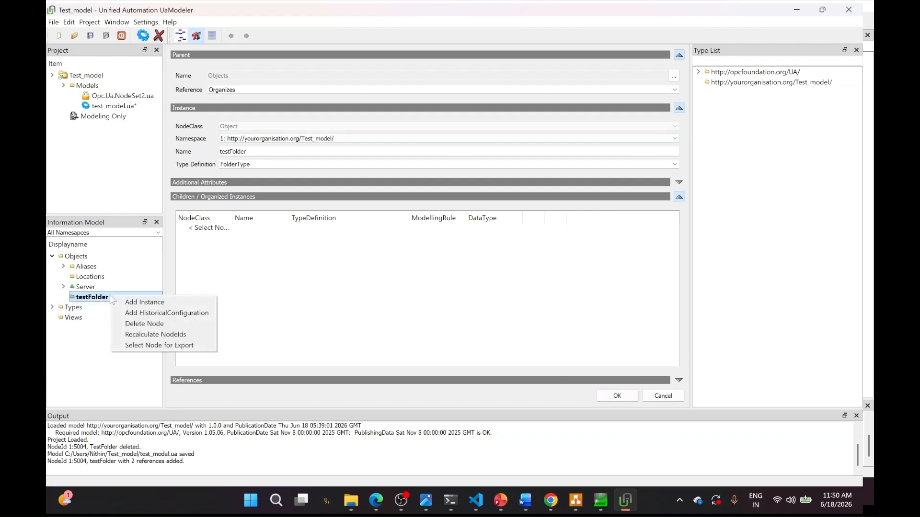
{"action": "left_click", "coordinate": [143, 306]}
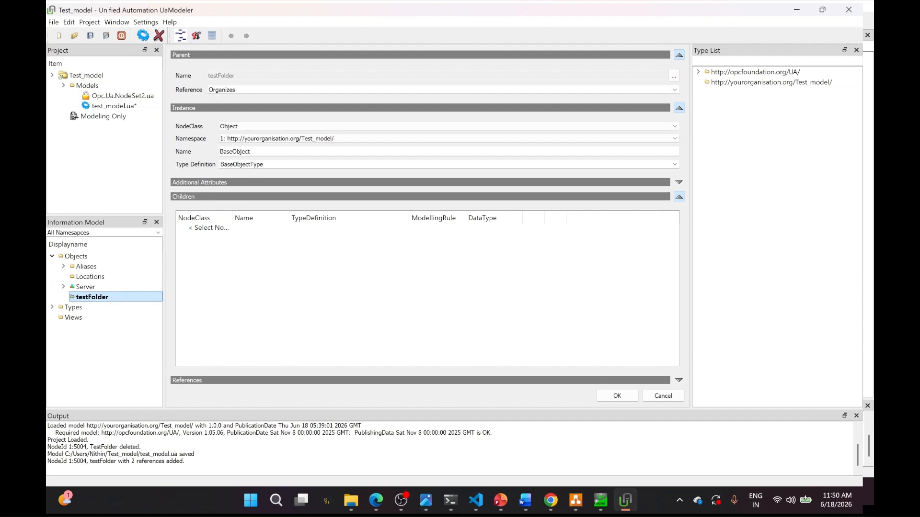
{"action": "left_click", "coordinate": [251, 151]}
{"action": "key", "text": "BackSpace"}
{"action": "key", "text": "BackSpace"}
{"action": "key", "text": "BackSpace"}
{"action": "key", "text": "BackSpace"}
{"action": "key", "text": "BackSpace"}
{"action": "key", "text": "BackSpace"}
{"action": "key", "text": "BackSpace"}
{"action": "key", "text": "BackSpace"}
{"action": "key", "text": "BackSpace"}
{"action": "key", "text": "BackSpace"}
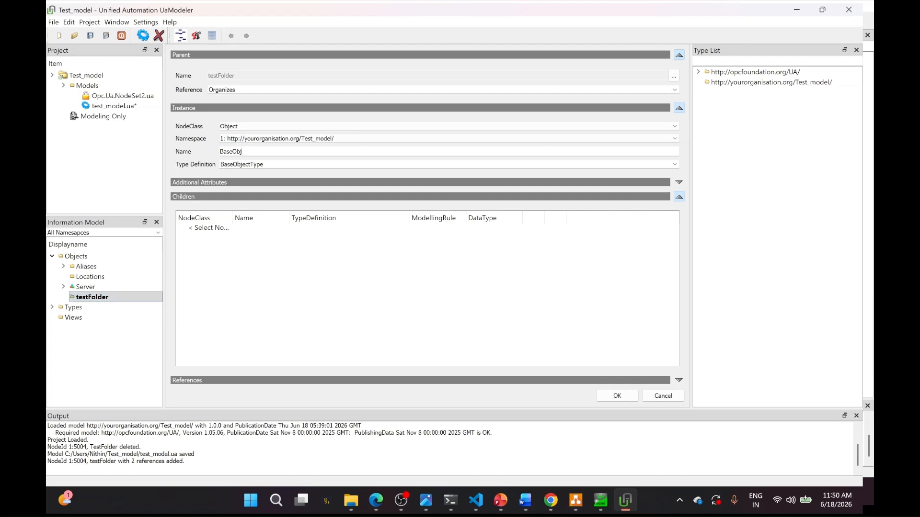
{"action": "type", "text": "testObject"}
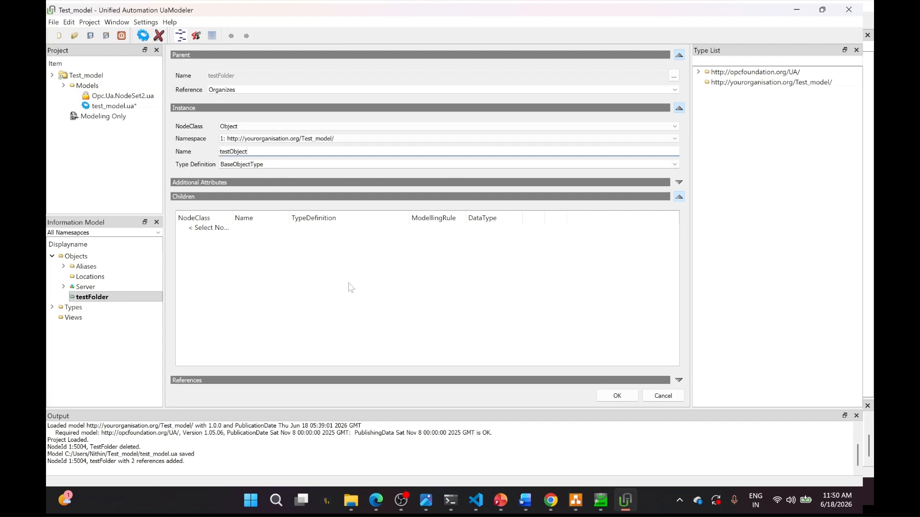
{"action": "left_click", "coordinate": [615, 397]}
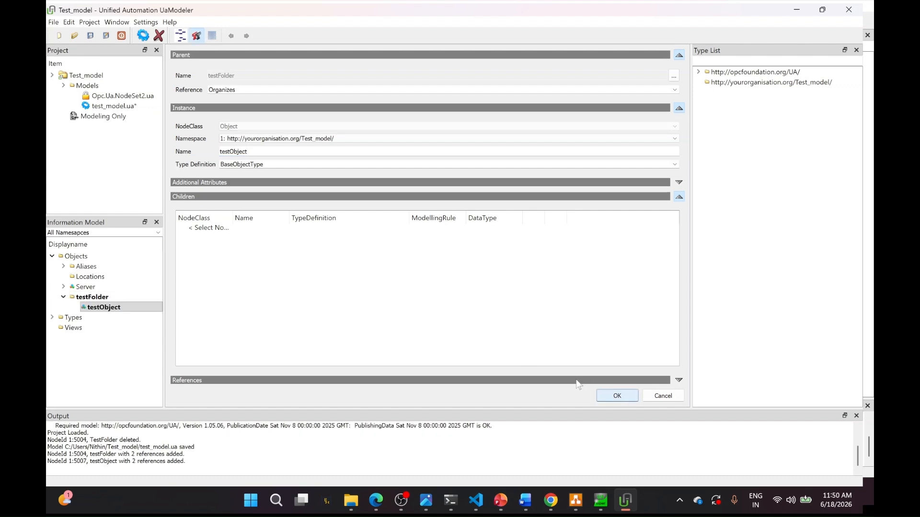
- Add a child variable named Testvar1 to testObject
{"action": "right_click", "coordinate": [124, 310]}
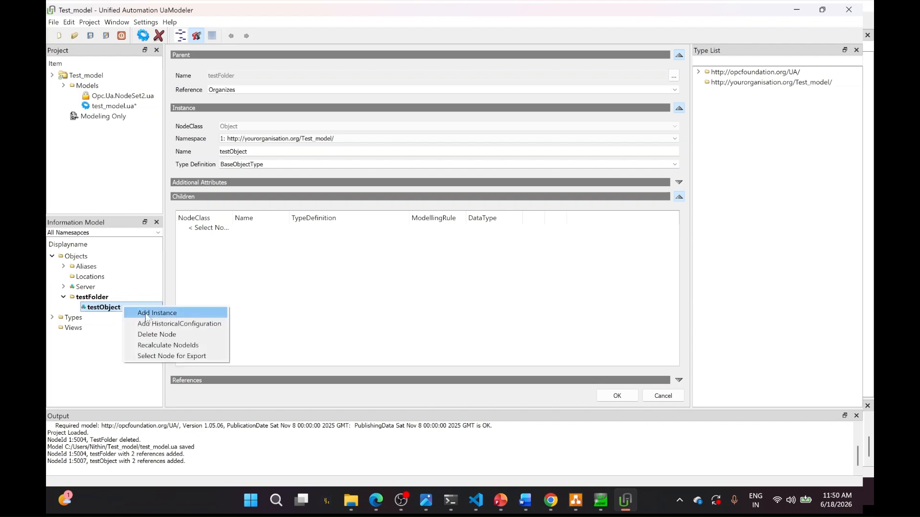
{"action": "left_click", "coordinate": [100, 299]}
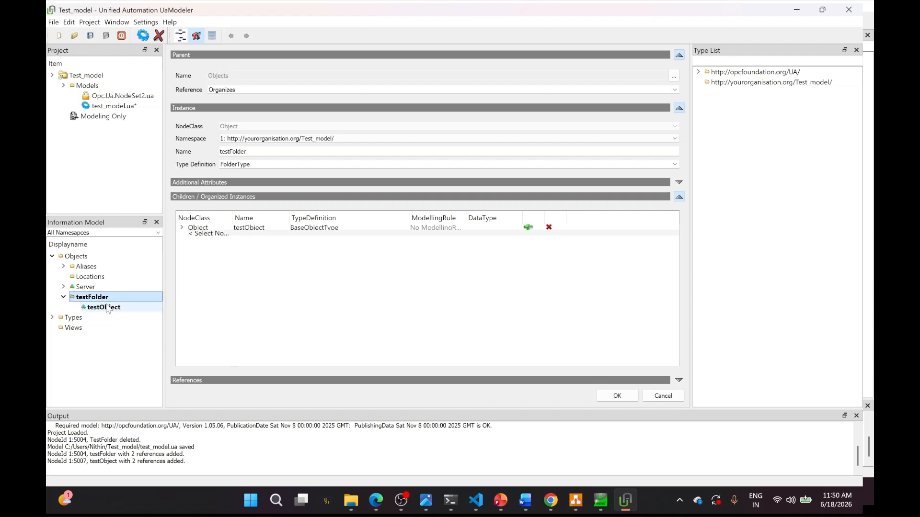
{"action": "left_click", "coordinate": [107, 307]}
{"action": "left_click", "coordinate": [221, 228]}
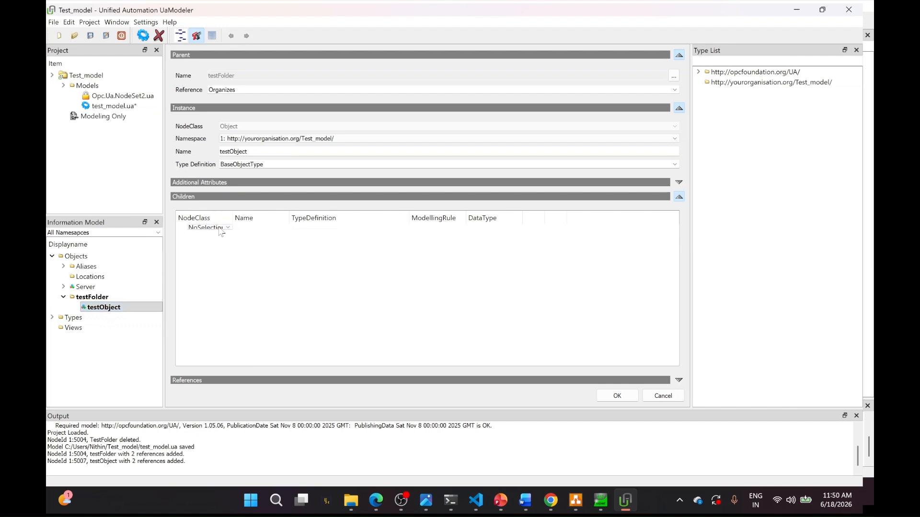
{"action": "left_click", "coordinate": [222, 229]}
{"action": "left_click", "coordinate": [220, 244]}
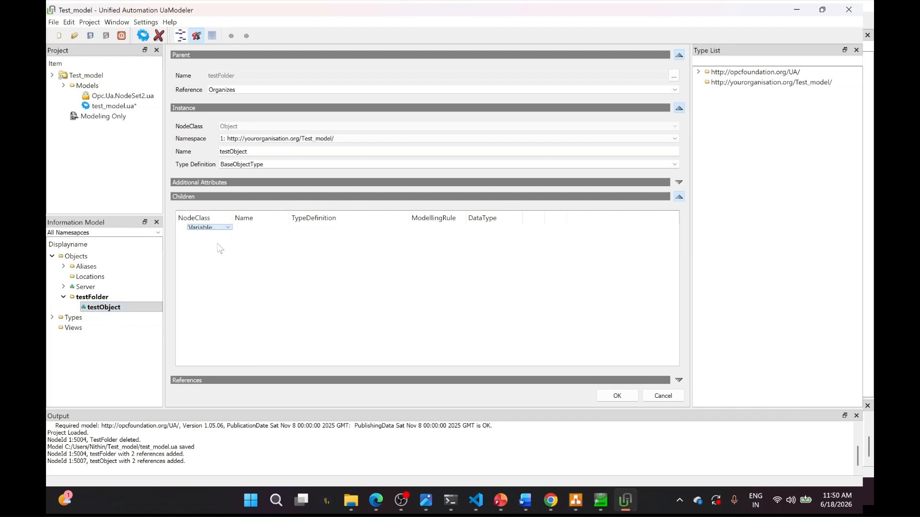
{"action": "left_click", "coordinate": [256, 228]}
{"action": "type", "text": "Test"}
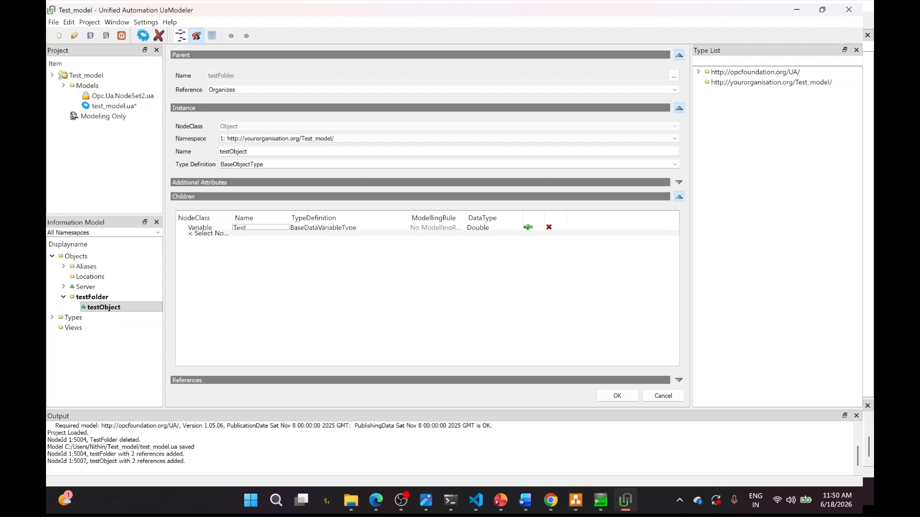
{"action": "type", "text": "var1"}
- Add a second child variable Testvar2 with data type Int16 to testObject and apply the changes
{"action": "left_click", "coordinate": [527, 228]}
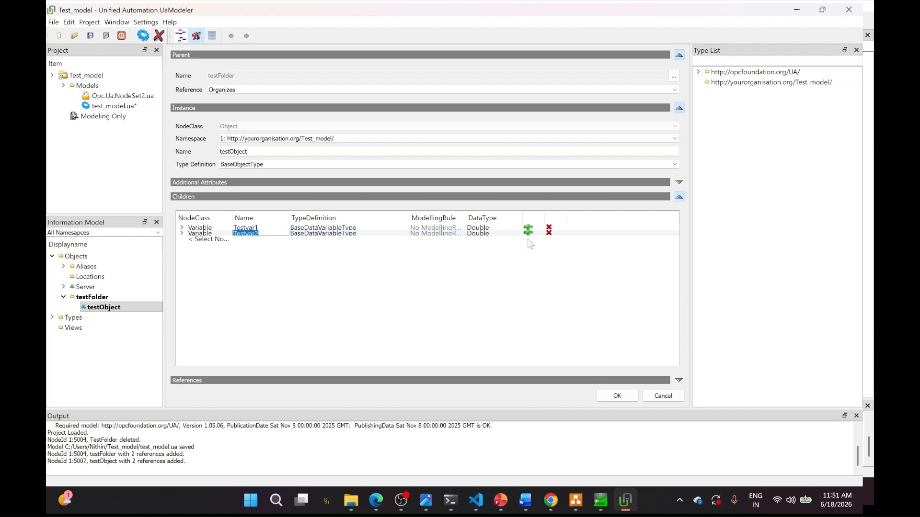
{"action": "left_click", "coordinate": [508, 235]}
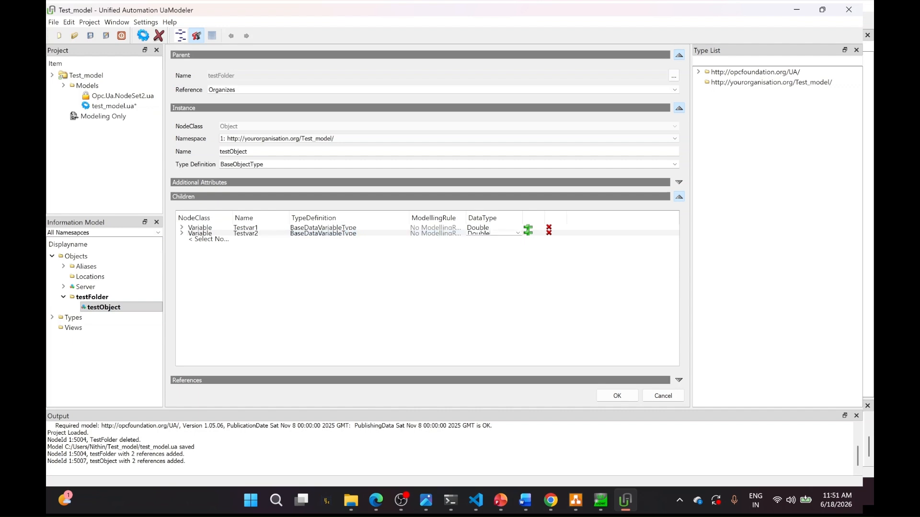
{"action": "left_click", "coordinate": [518, 233]}
{"action": "left_click", "coordinate": [485, 253]}
{"action": "left_click", "coordinate": [617, 396]}
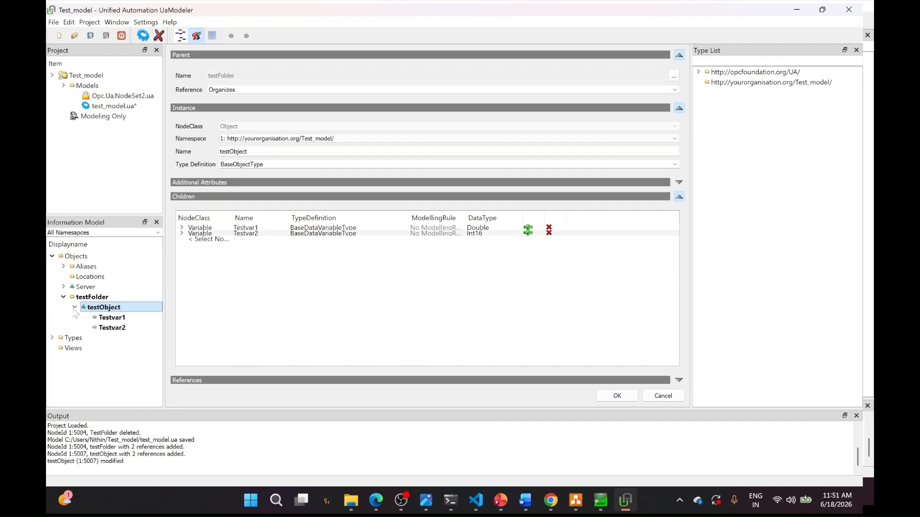
- Review the attributes and references of Testvar1, Testvar2, testObject and testFolder, including testFolder's graphical reference diagram
{"action": "left_click", "coordinate": [128, 320]}
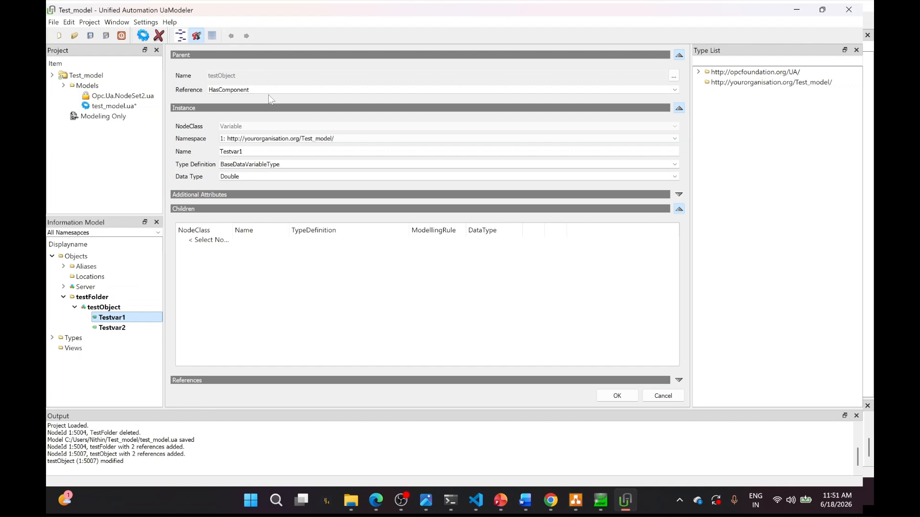
{"action": "left_click", "coordinate": [123, 326]}
{"action": "key", "text": "Up"}
{"action": "key", "text": "Up"}
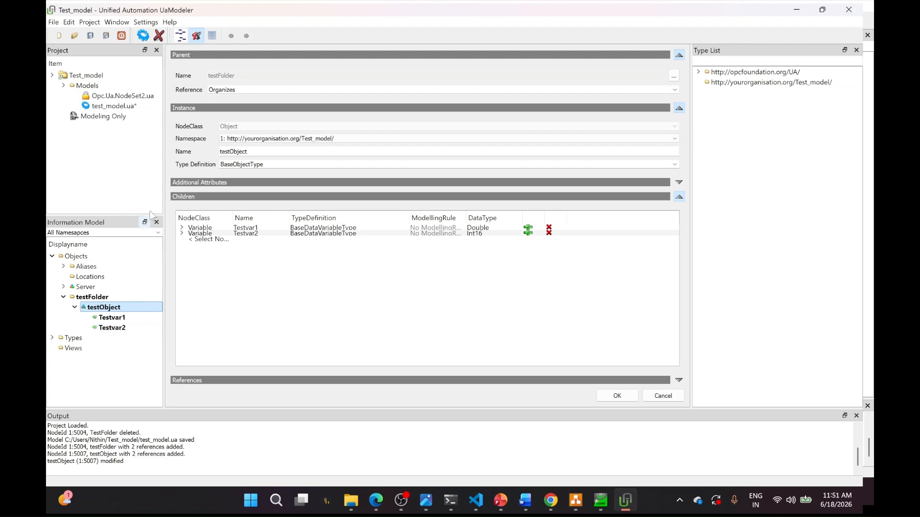
{"action": "left_click", "coordinate": [117, 297]}
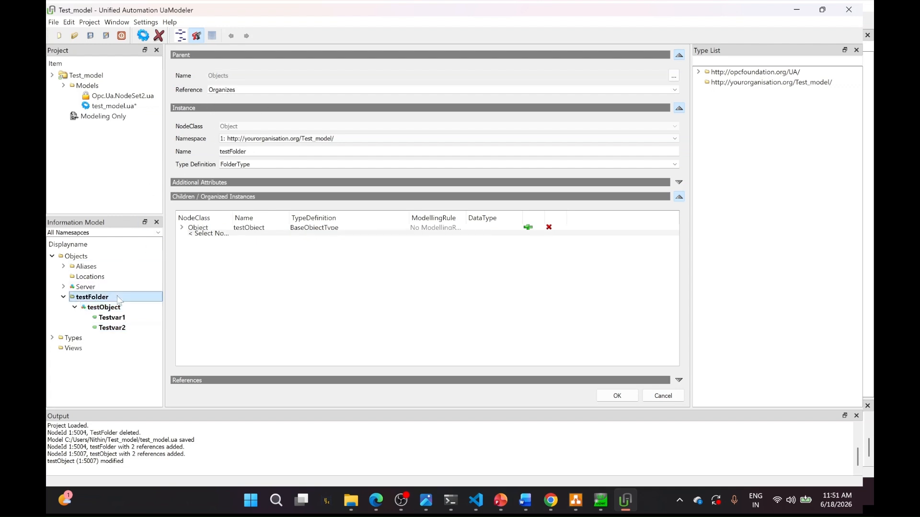
{"action": "left_click", "coordinate": [675, 90]}
{"action": "left_click", "coordinate": [463, 75]}
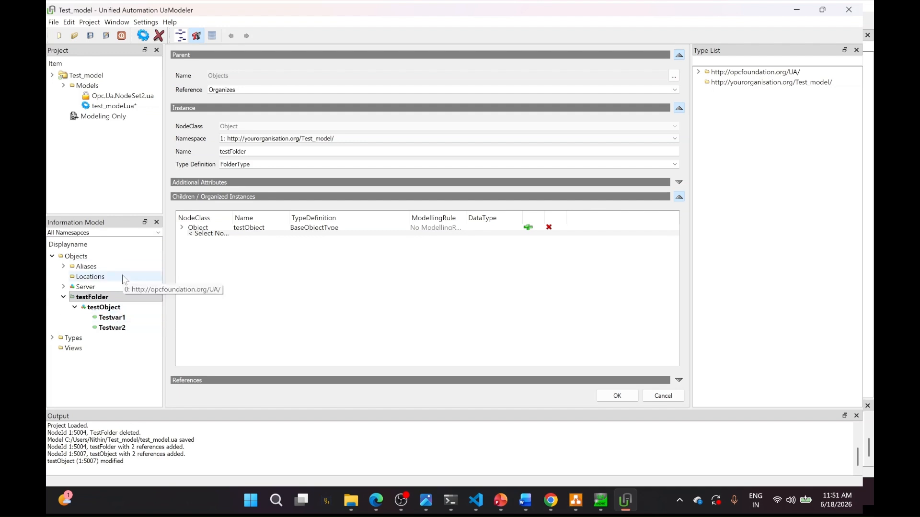
{"action": "left_click", "coordinate": [182, 37]}
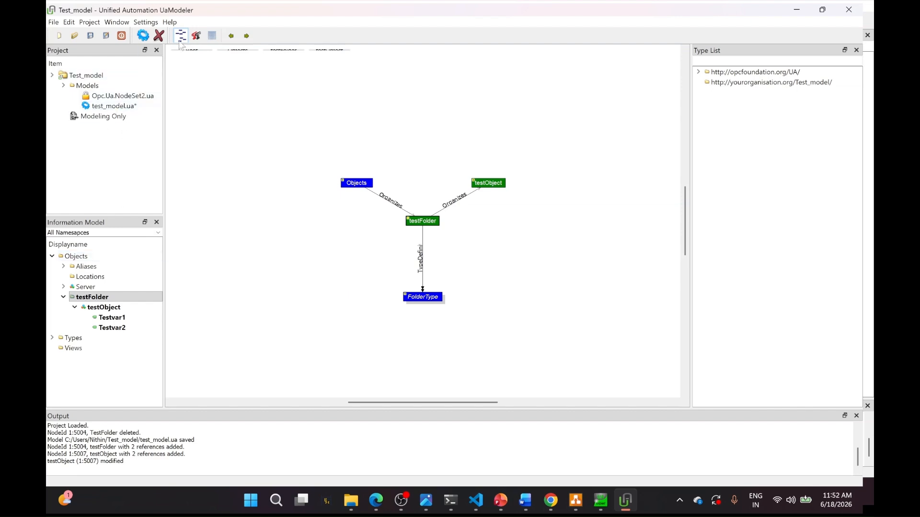
{"action": "left_click", "coordinate": [196, 35]}
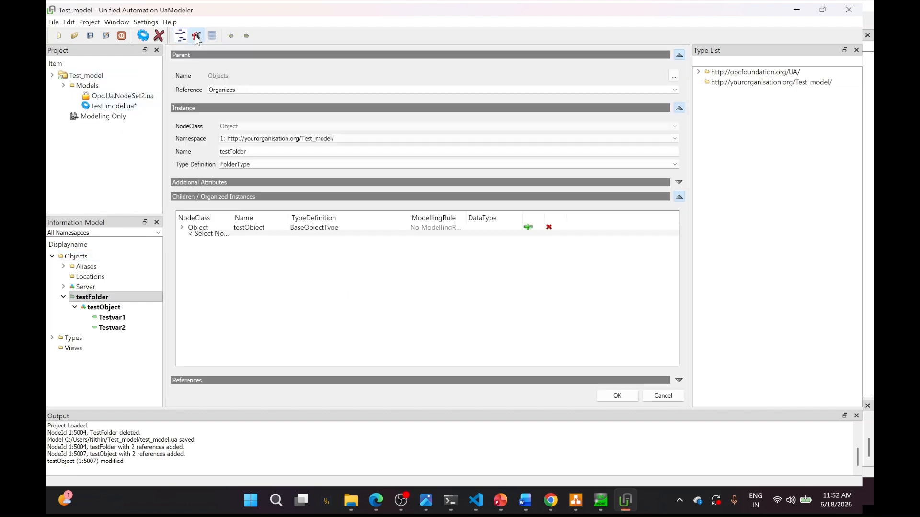
- Save the model and lock test_model.ua against editing
{"action": "left_click", "coordinate": [90, 35]}
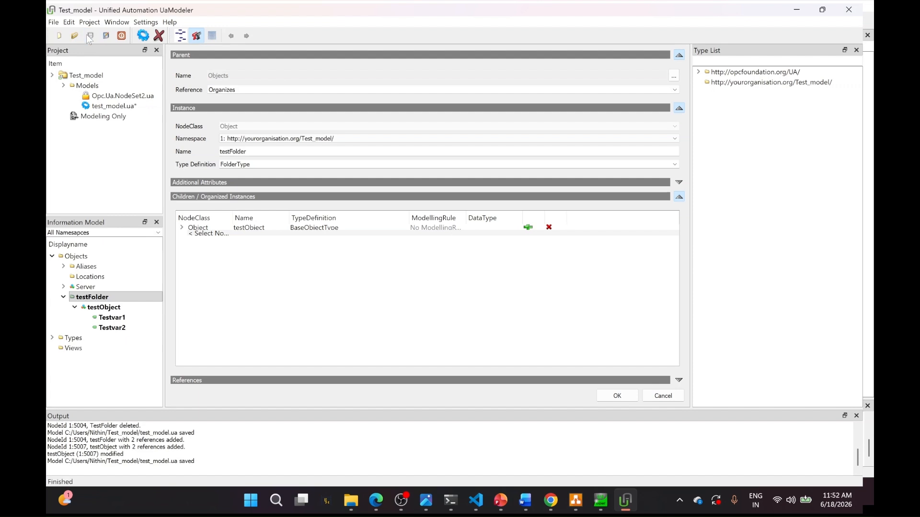
{"action": "right_click", "coordinate": [109, 109]}
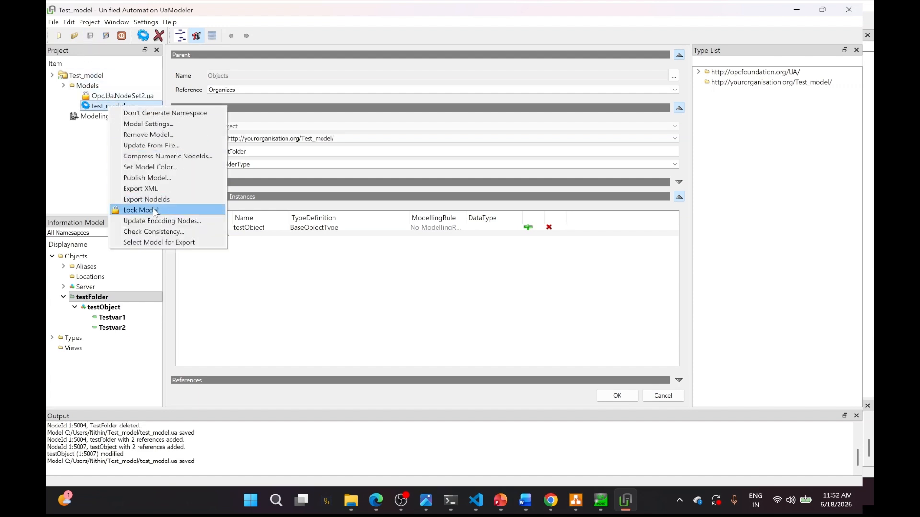
{"action": "left_click", "coordinate": [154, 212]}
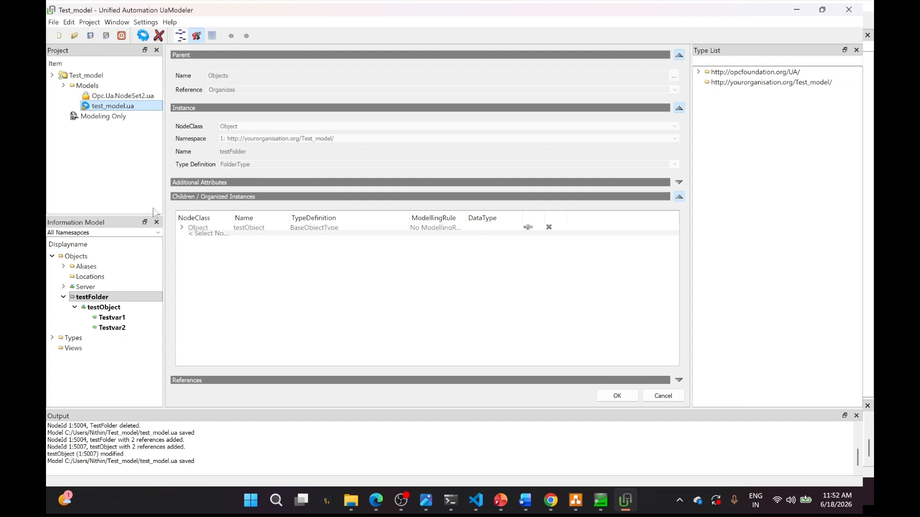
- Export the test_model.ua model as XML
{"action": "right_click", "coordinate": [135, 111]}
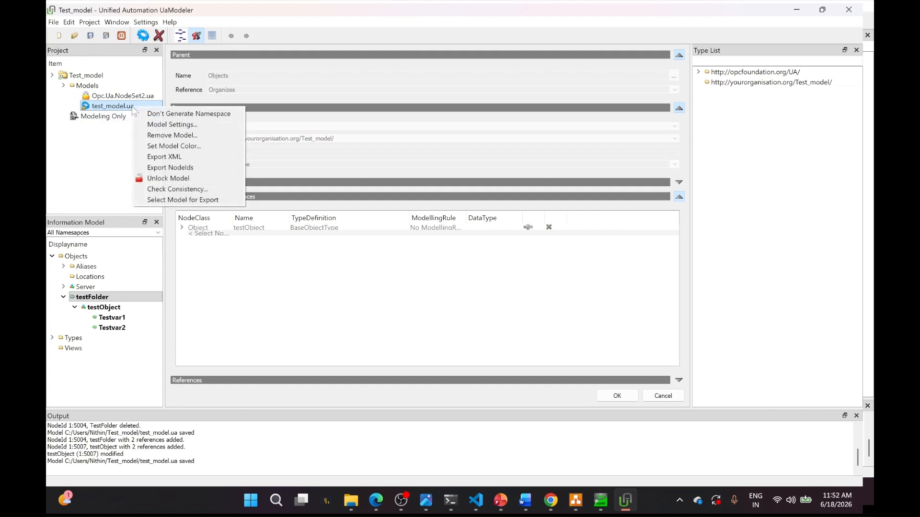
{"action": "left_click", "coordinate": [178, 158]}
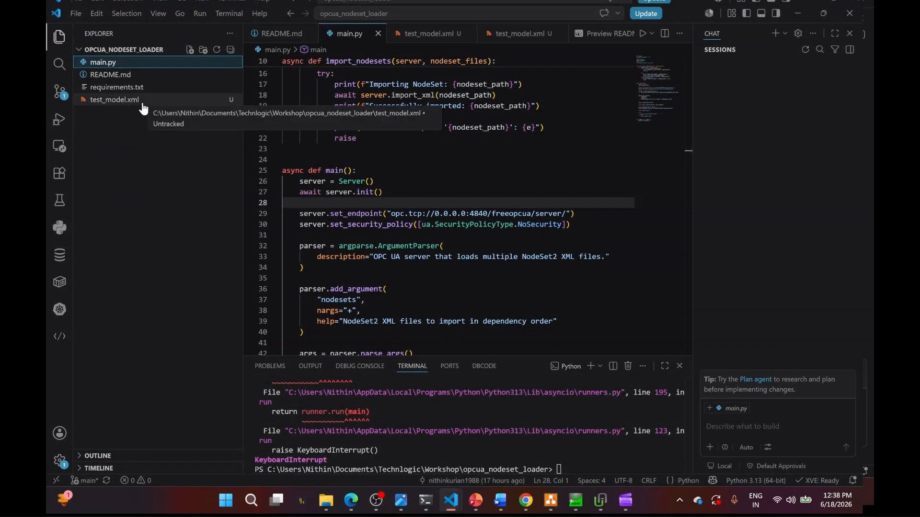
- In the opcua_nodeset_loader project in VS Code, view the exported test_model.xml and the main.py server script
{"action": "left_click", "coordinate": [143, 108]}
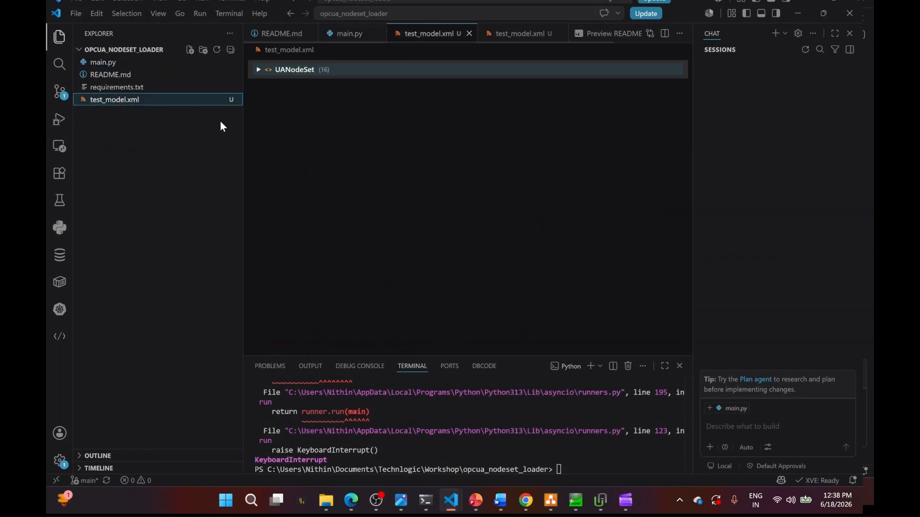
{"action": "left_click", "coordinate": [135, 65]}
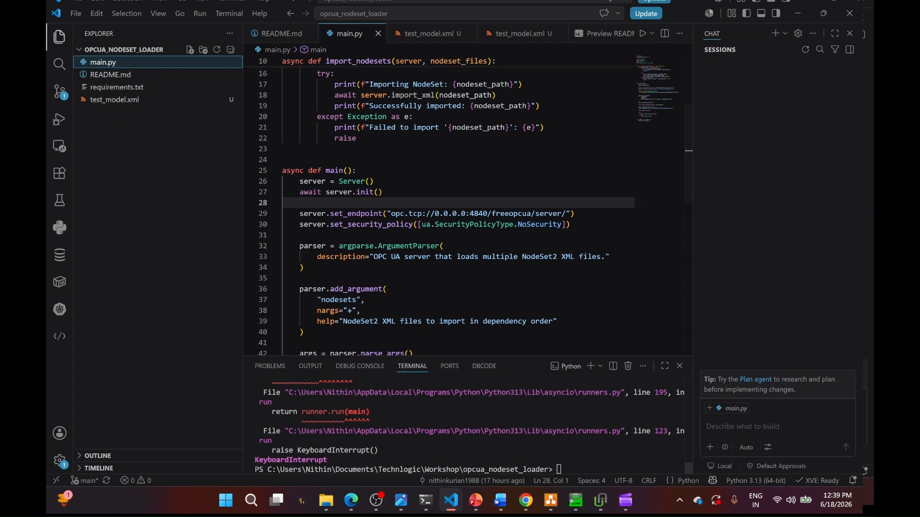
- Run main.py with Python in the terminal, passing .\test_model.xml as the nodeset file to start the OPC UA server
{"action": "left_click", "coordinate": [558, 469]}
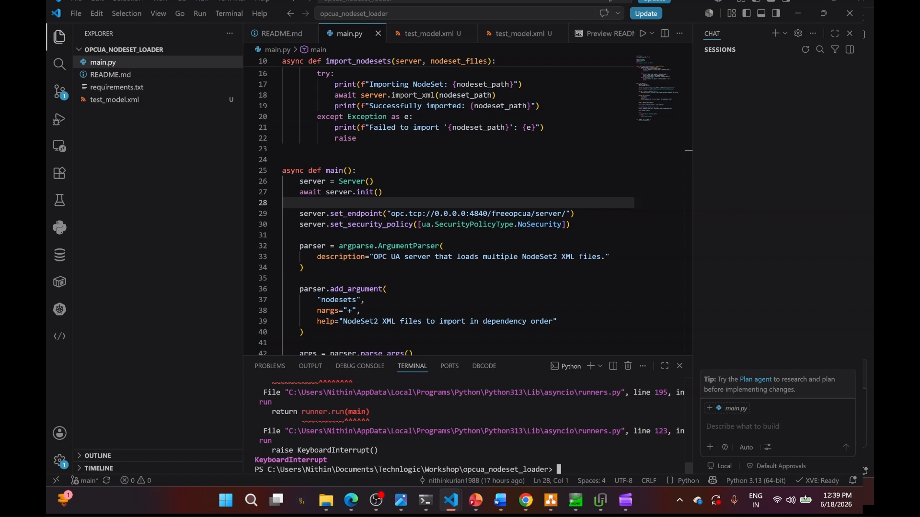
{"action": "key", "text": "Up"}
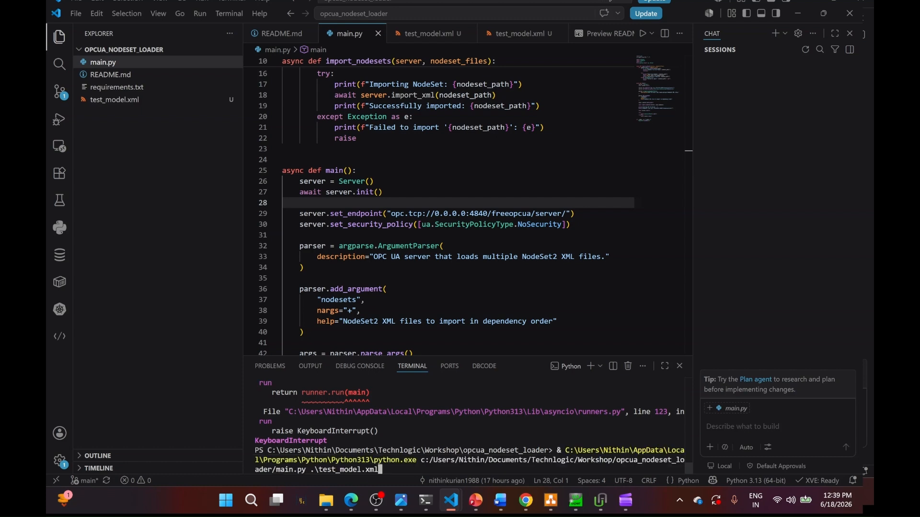
{"action": "key", "text": "Return"}
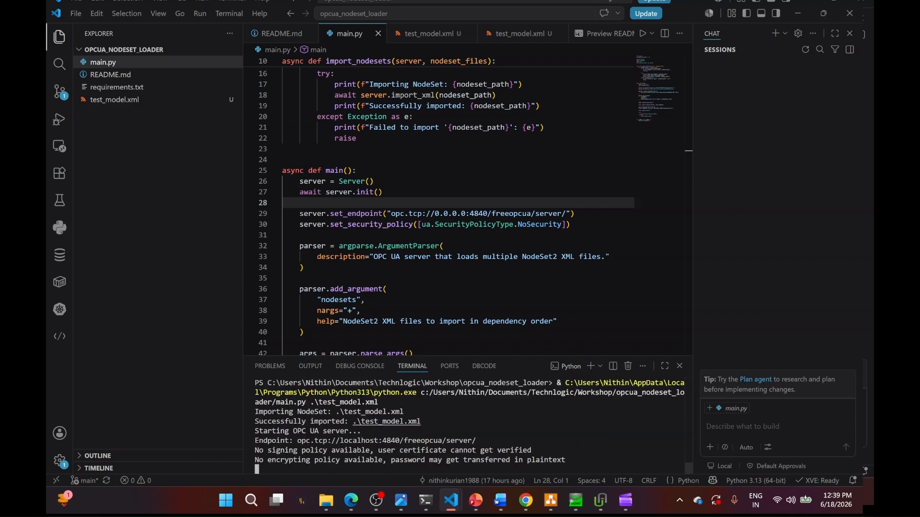
- Switch to UaExpert, connect to FreeOpcUa Python Server@localhost, and expand testFolder and testObject in its address space
{"action": "left_click", "coordinate": [575, 500]}
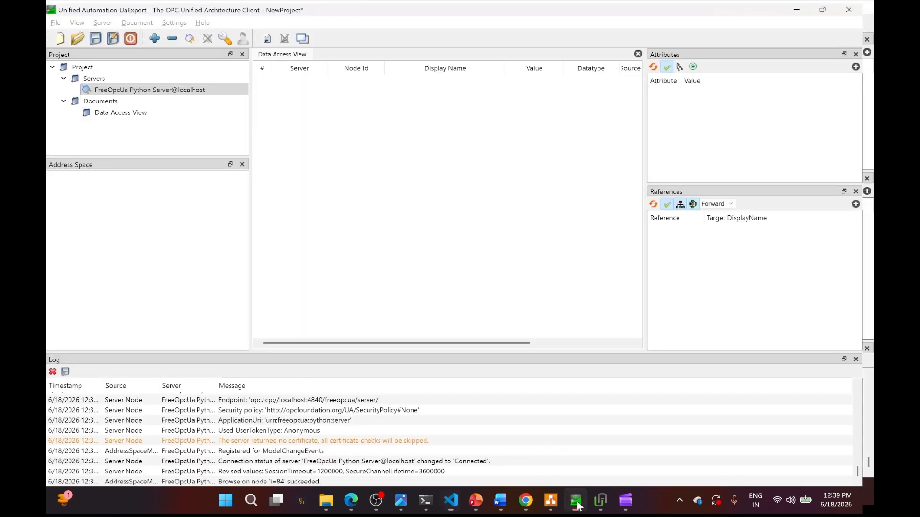
{"action": "left_click", "coordinate": [189, 38]}
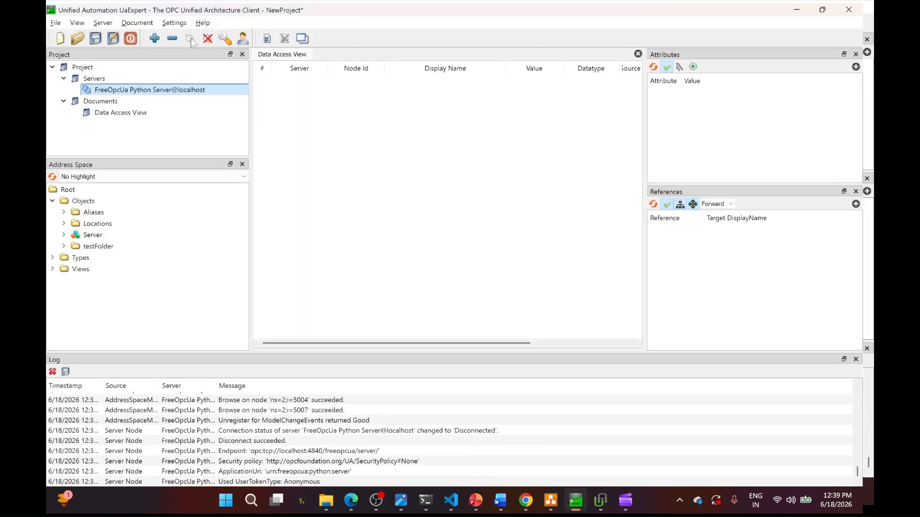
{"action": "left_click", "coordinate": [64, 247]}
{"action": "left_click", "coordinate": [76, 257]}
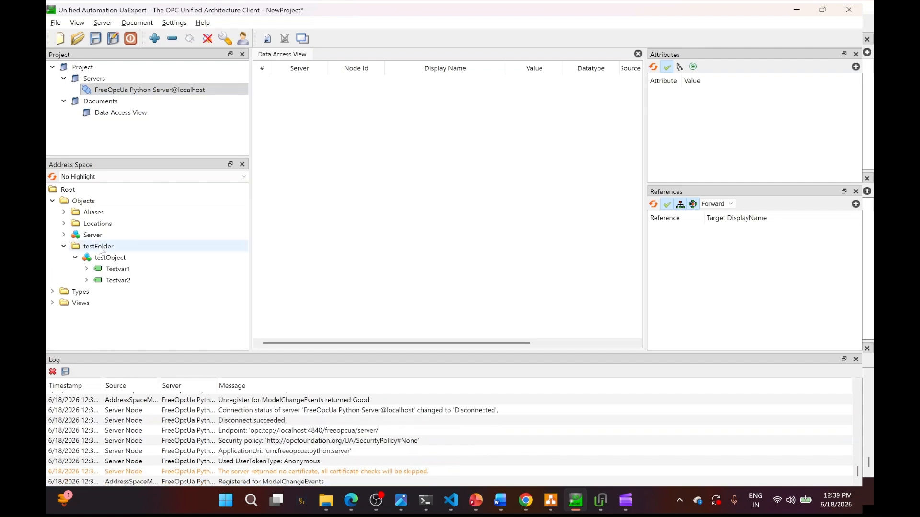
- Examine the attributes and references of testFolder, testObject, Testvar1 and Testvar2 on the connected server
{"action": "left_click", "coordinate": [100, 256]}
{"action": "key", "text": "Down"}
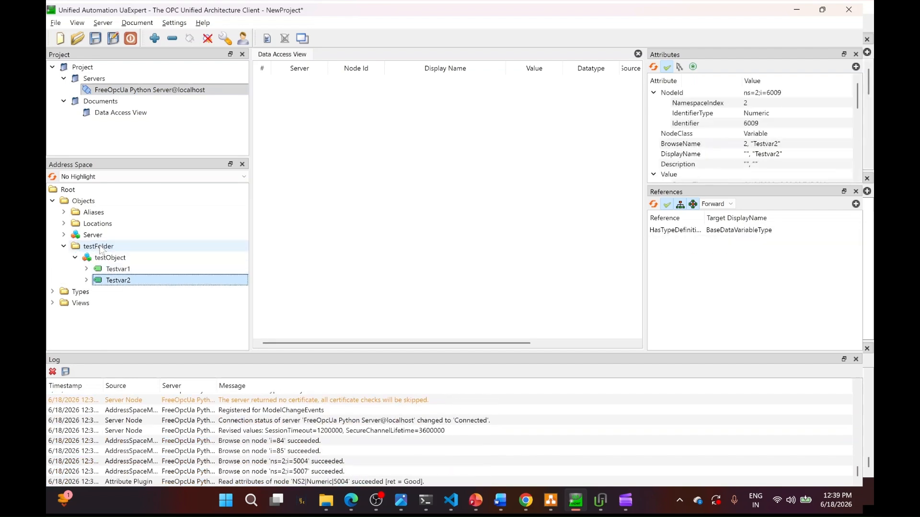
{"action": "key", "text": "Up"}
{"action": "key", "text": "Up"}
{"action": "key", "text": "Up"}
{"action": "key", "text": "Down"}
{"action": "key", "text": "Down"}
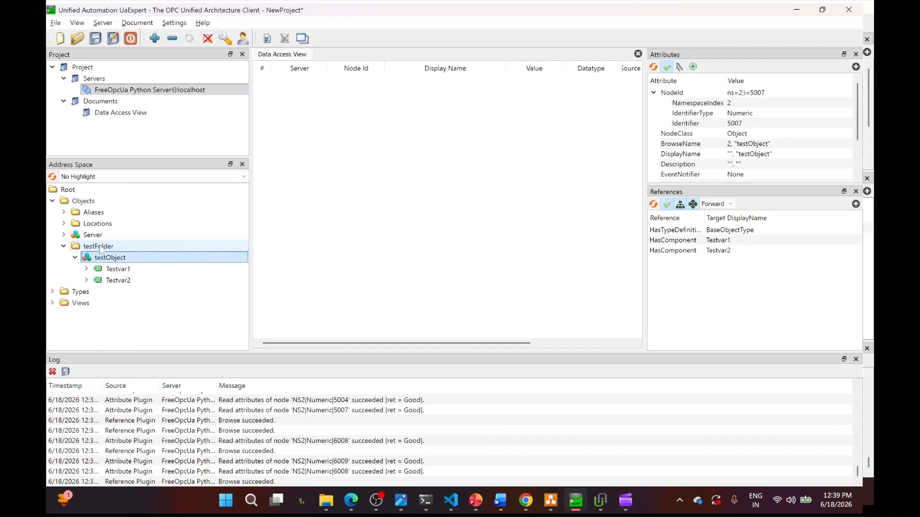